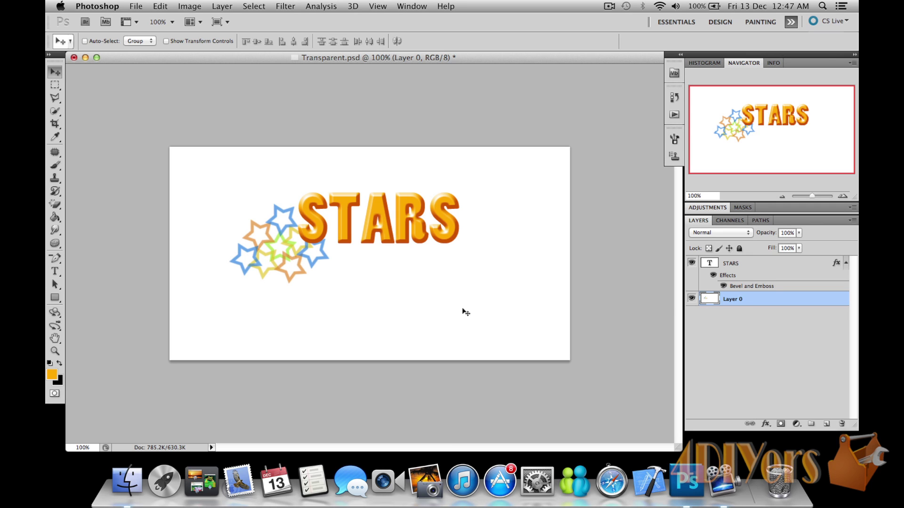
- Check Layer 0 and the STARS text by toggling their visibility, then select Layer 0
click(691, 299)
click(692, 299)
click(742, 265)
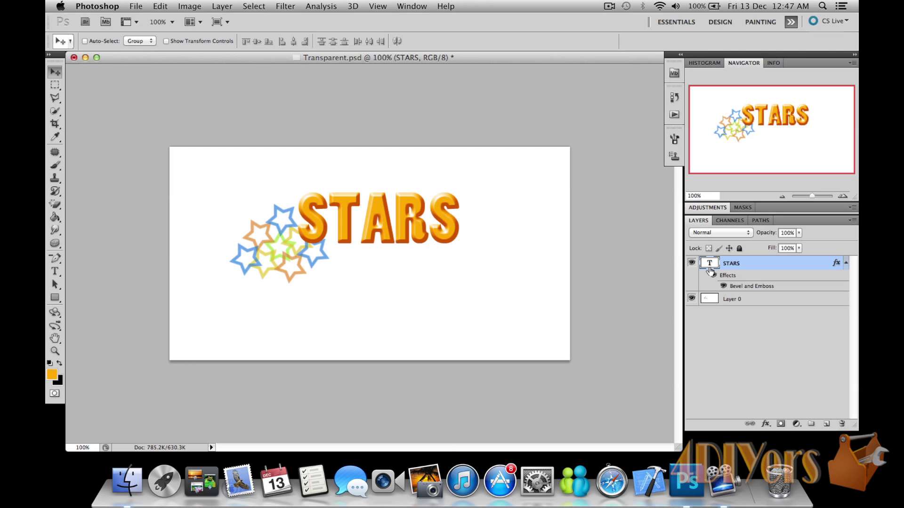
click(692, 263)
click(692, 263)
click(750, 302)
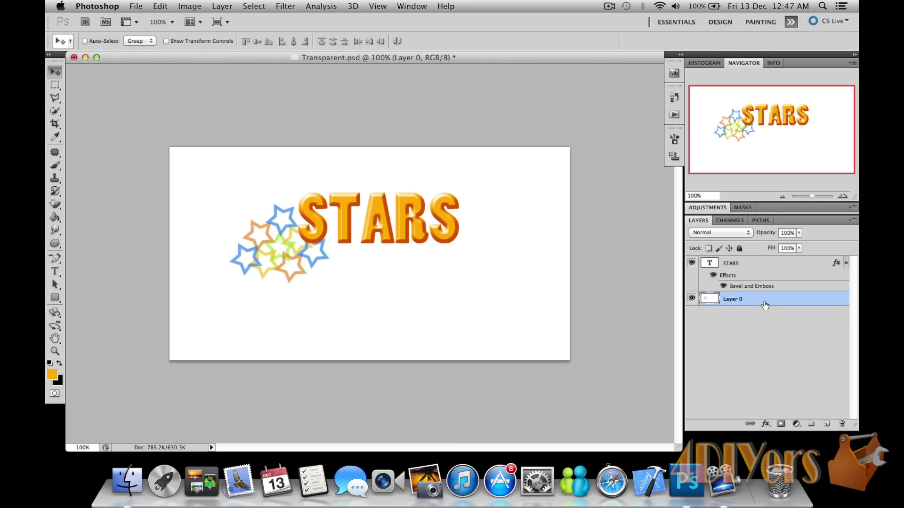
- Switch to the Magic Eraser tool with Tolerance set to 0
click(57, 205)
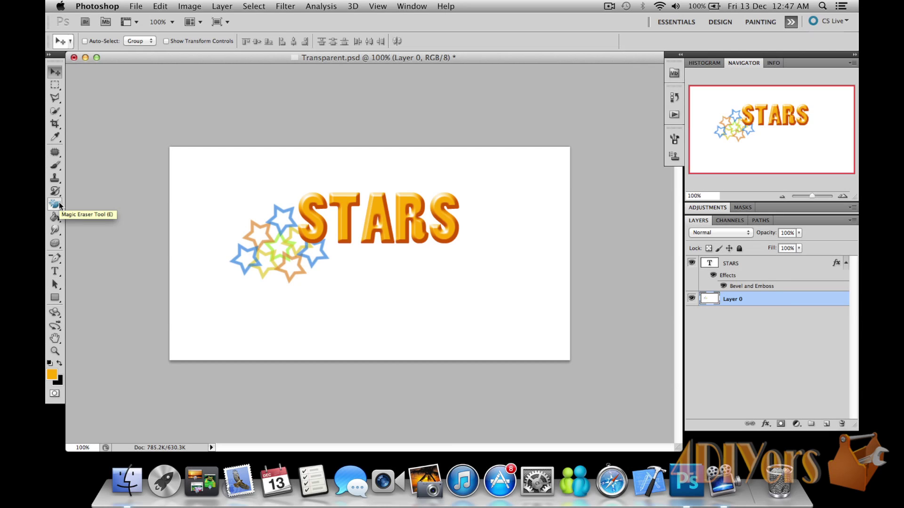
click(59, 205)
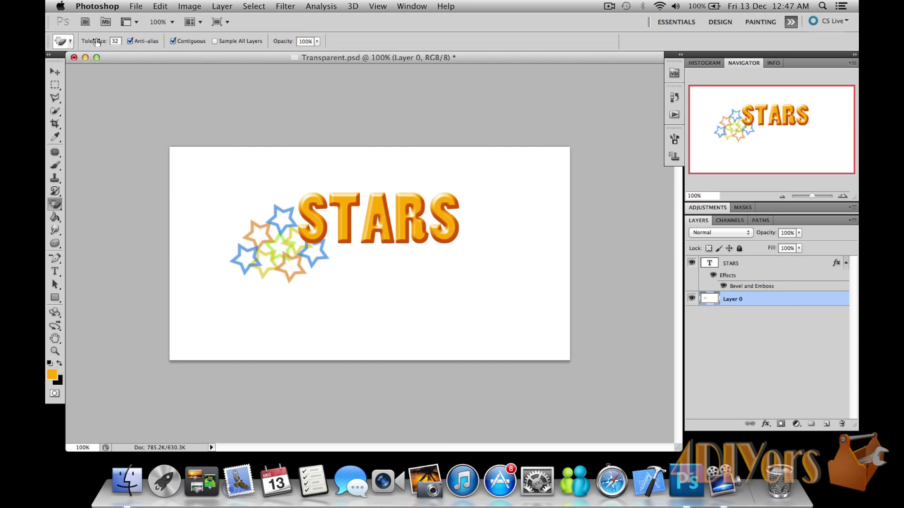
click(115, 40)
text(0)
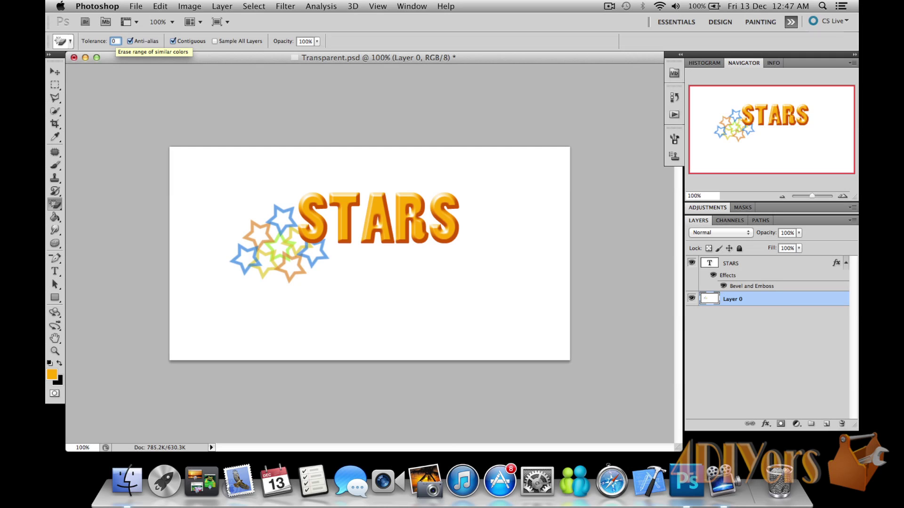
- Erase the white background and every star's white interior, then add an empty new layer
click(223, 211)
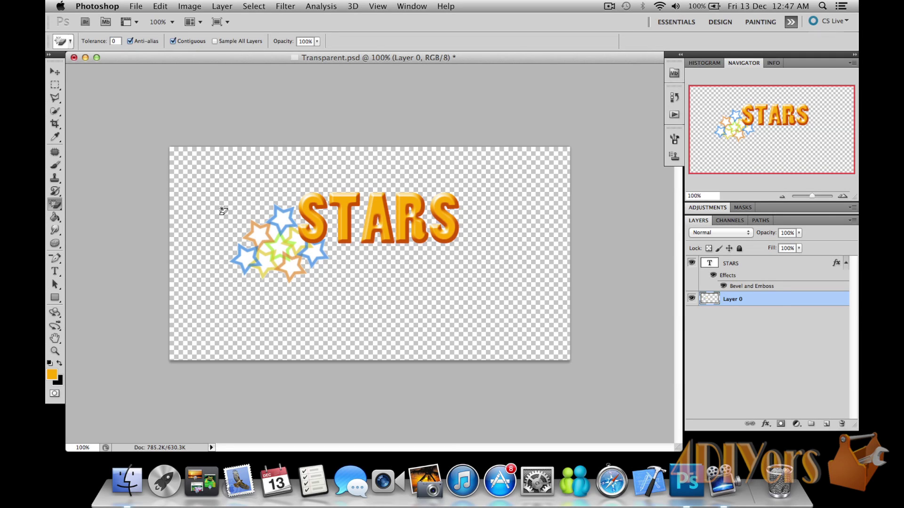
click(260, 235)
click(277, 245)
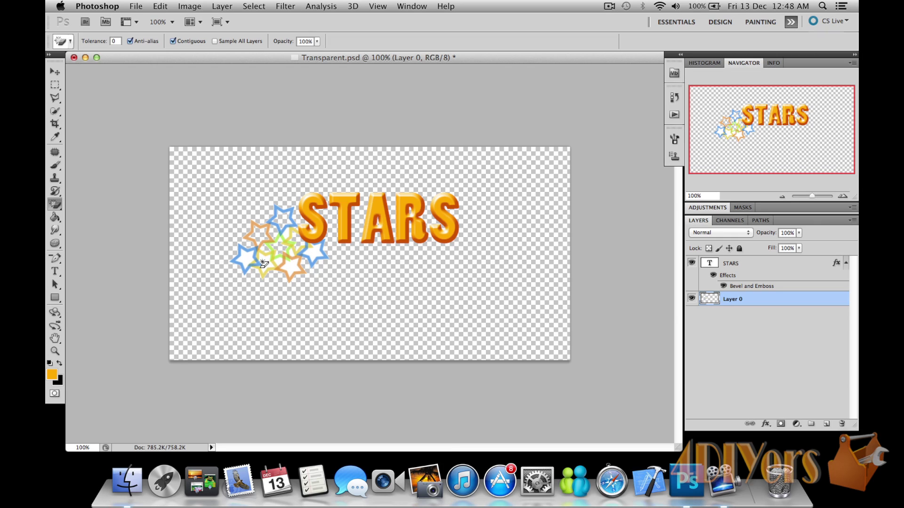
click(265, 262)
click(244, 259)
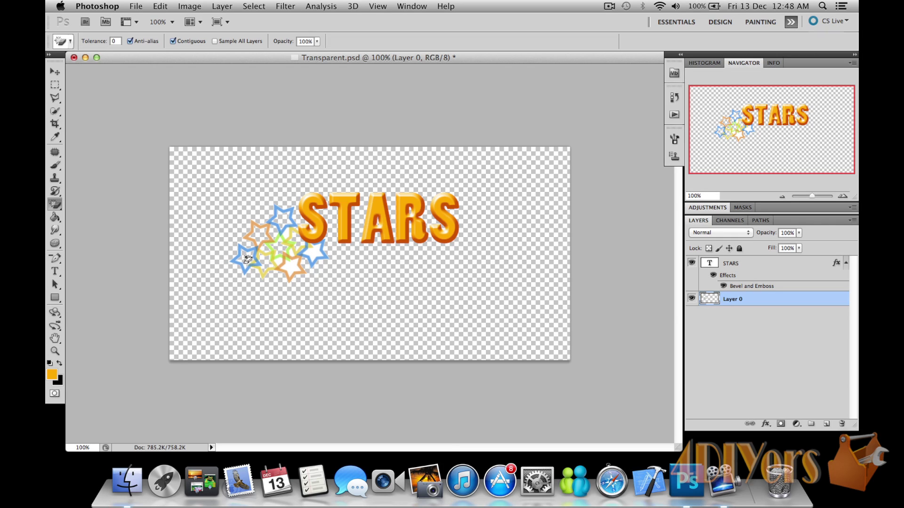
click(293, 266)
click(279, 262)
click(314, 256)
click(826, 419)
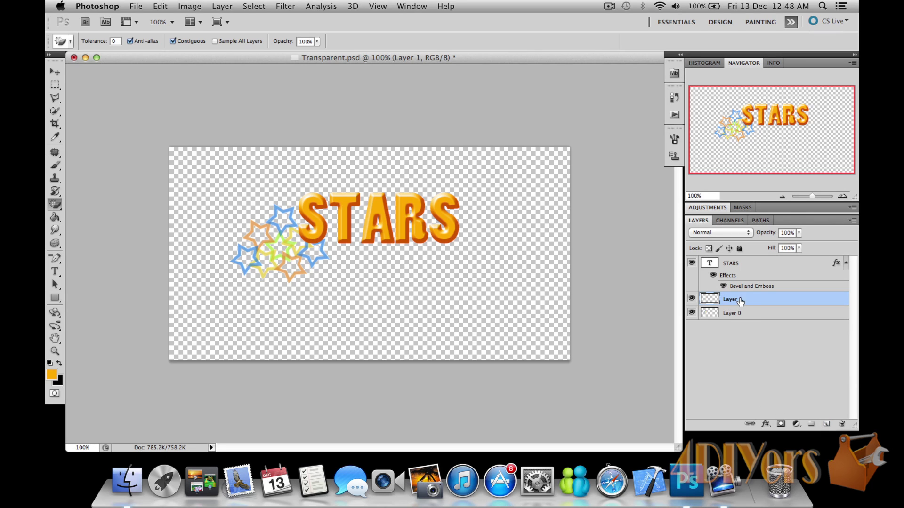
- Move Layer 0 above the new Layer 1 in the layer stack
click(690, 312)
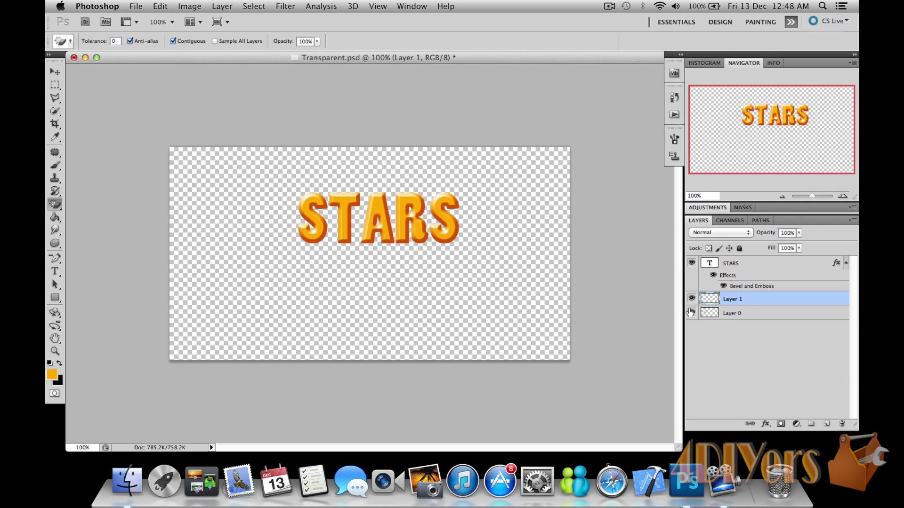
click(690, 312)
mouse_move(729, 314)
mouse_down()
mouse_move(732, 298)
mouse_move(747, 312)
mouse_up()
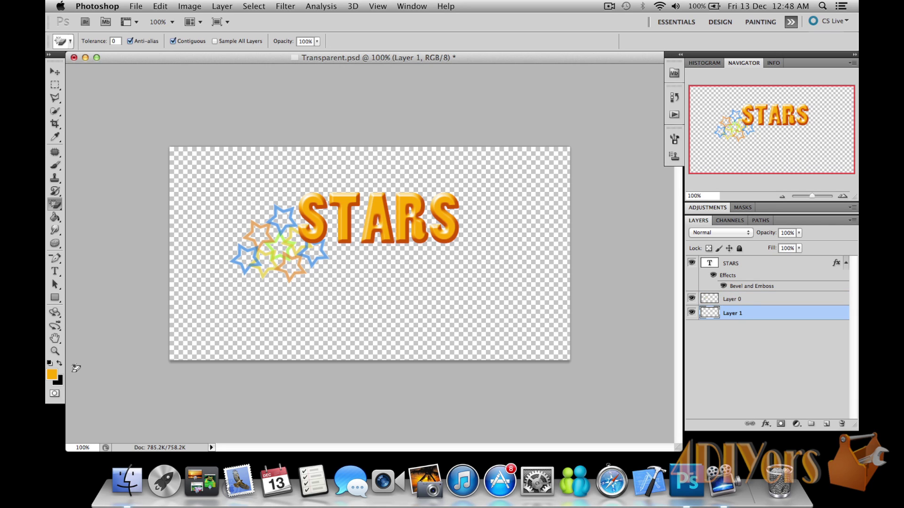
- Fill Layer 1 with black using default colours, then reselect the Magic Eraser on Layer 0
click(49, 363)
click(55, 217)
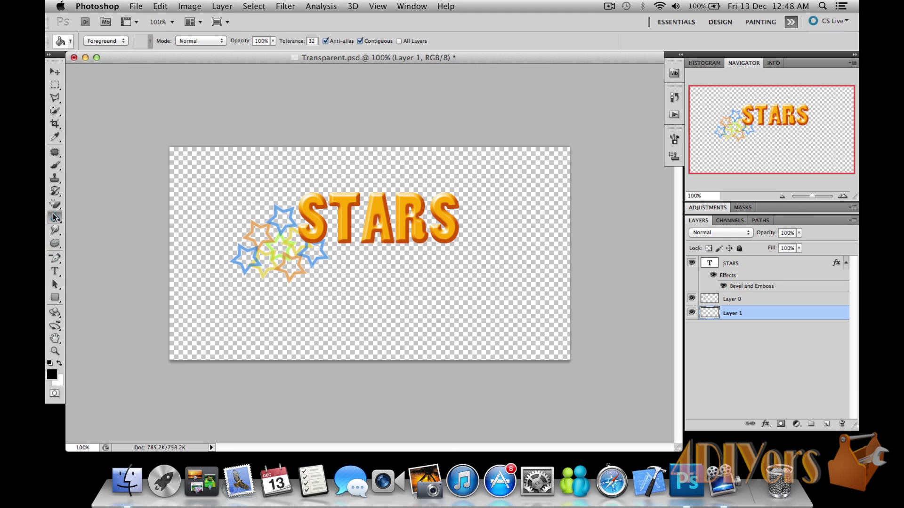
click(207, 202)
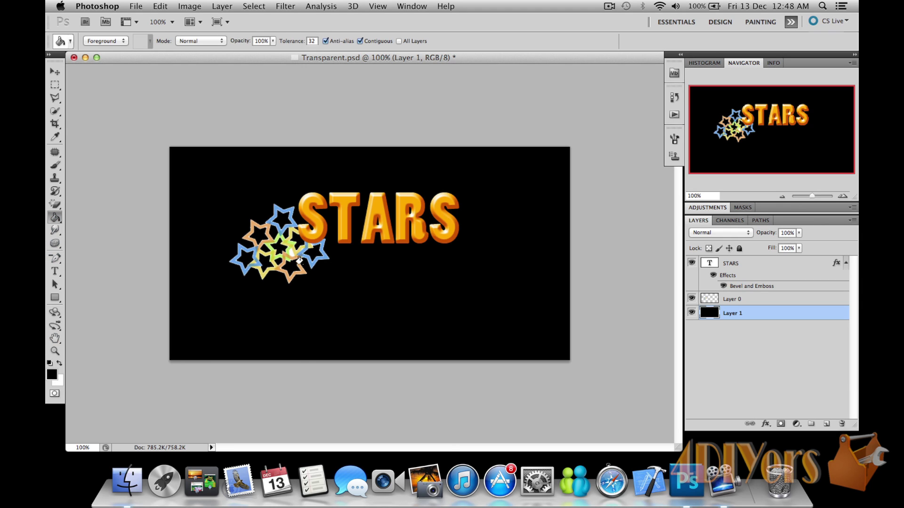
click(55, 204)
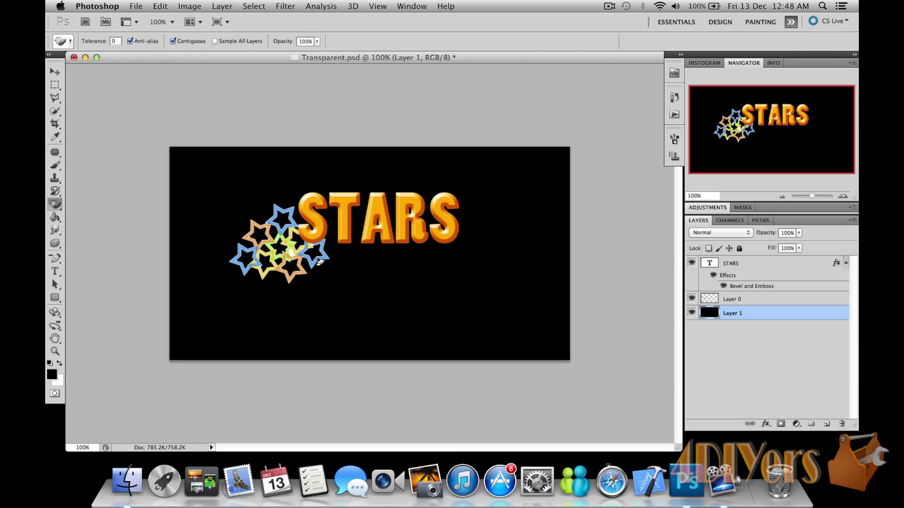
click(758, 302)
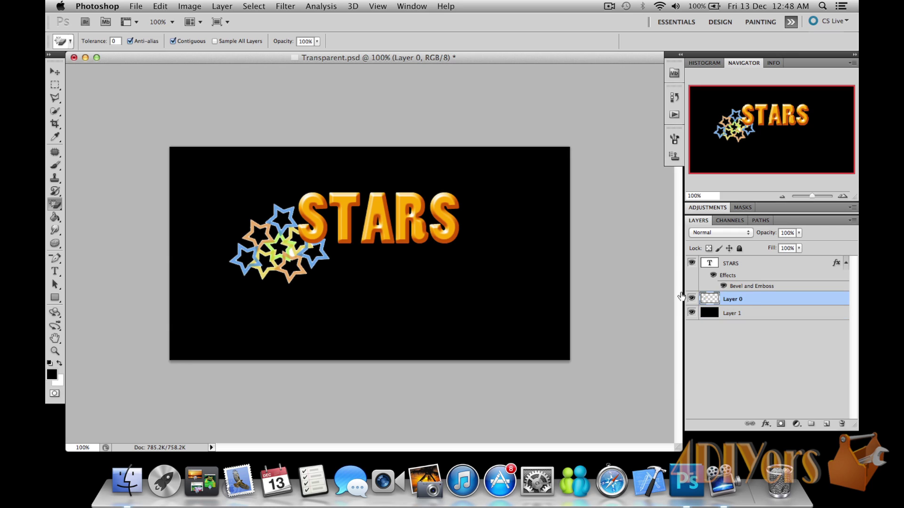
- Magic-erase the fill at the star cluster's centre and inspect the stars without the text
click(287, 250)
click(691, 263)
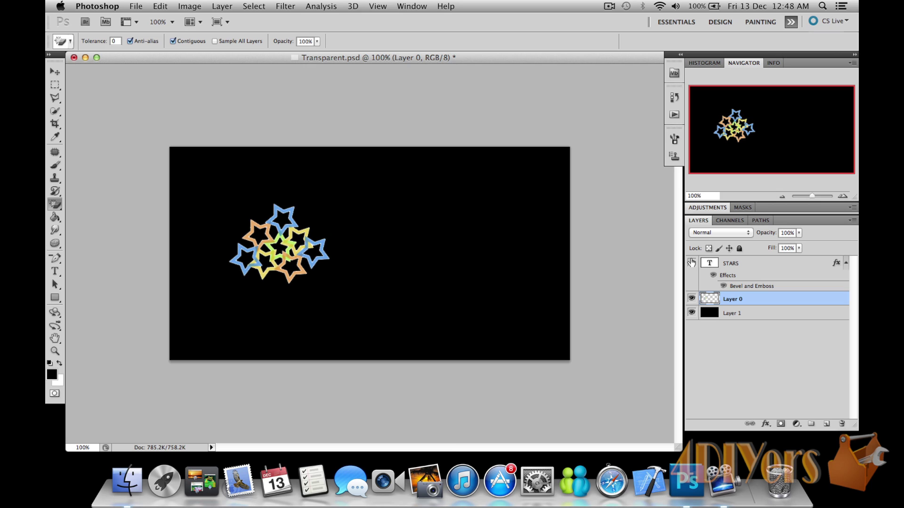
click(691, 263)
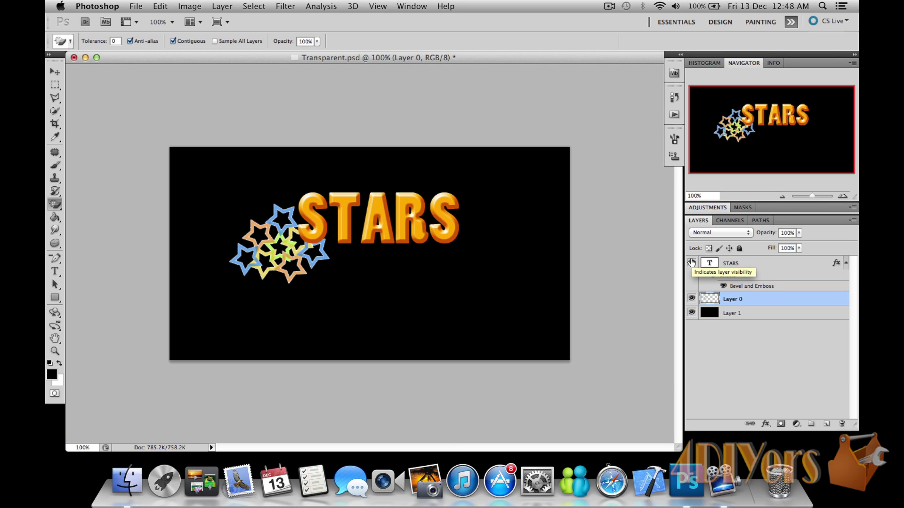
- Select the STARS text layer with the Move tool and open its Layer Style dialog
click(774, 266)
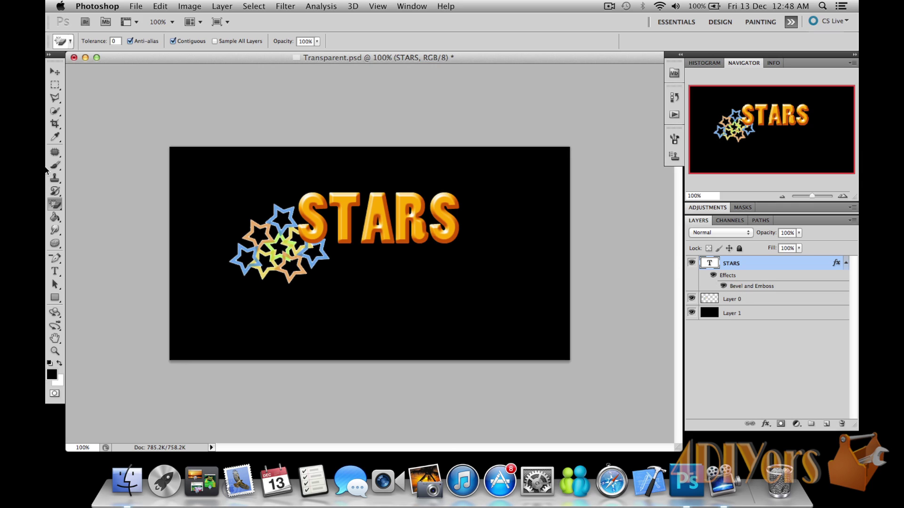
click(55, 72)
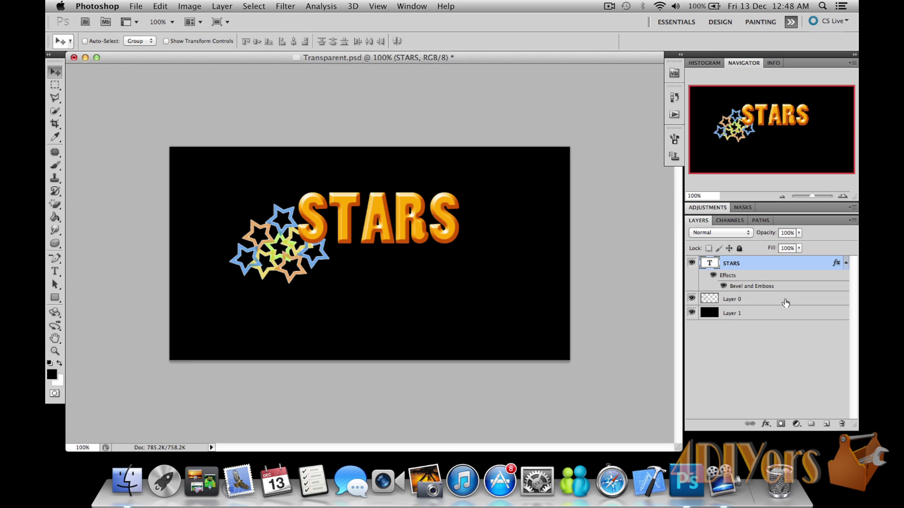
double_click(789, 270)
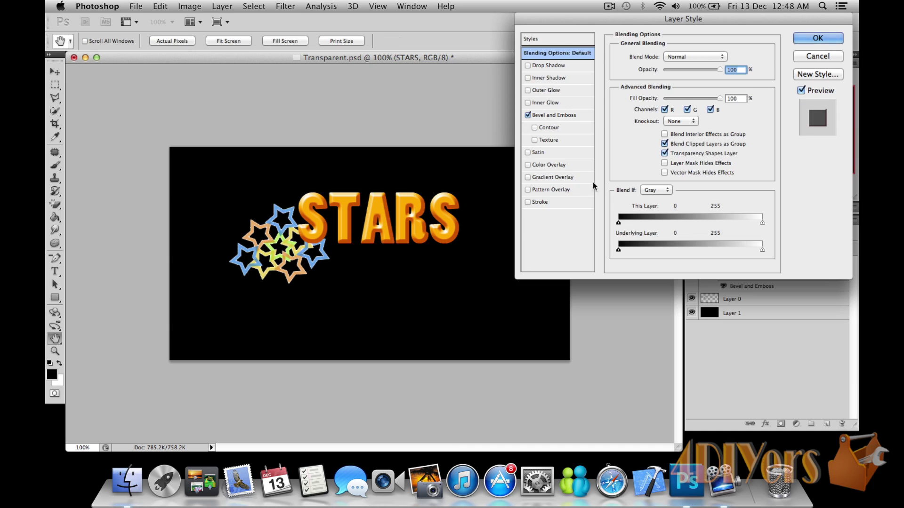
- Enable Drop Shadow on STARS and set its colour to pale yellow feffa9
click(529, 66)
click(549, 66)
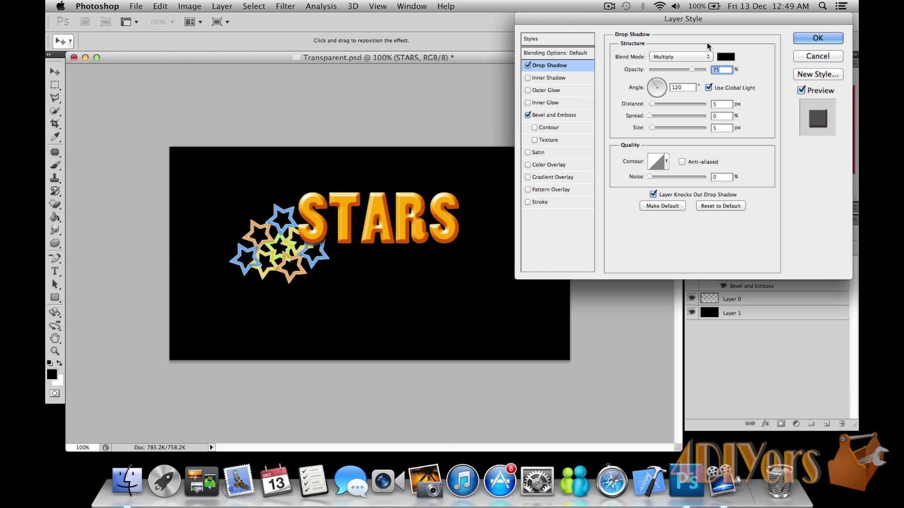
click(725, 57)
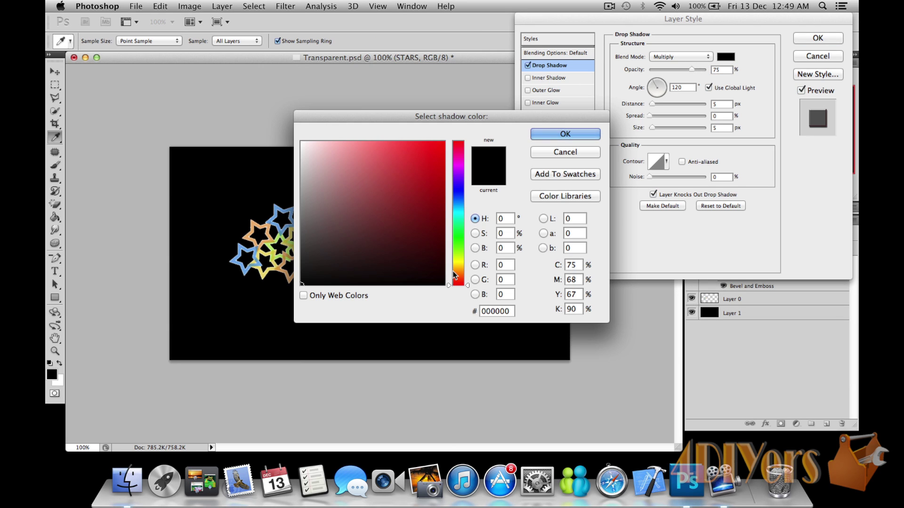
click(457, 263)
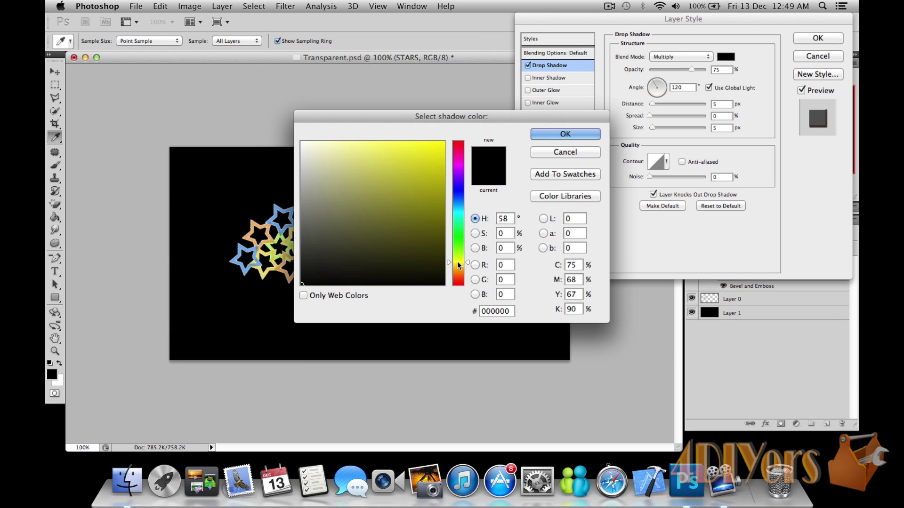
click(457, 261)
drag(368, 145, 348, 136)
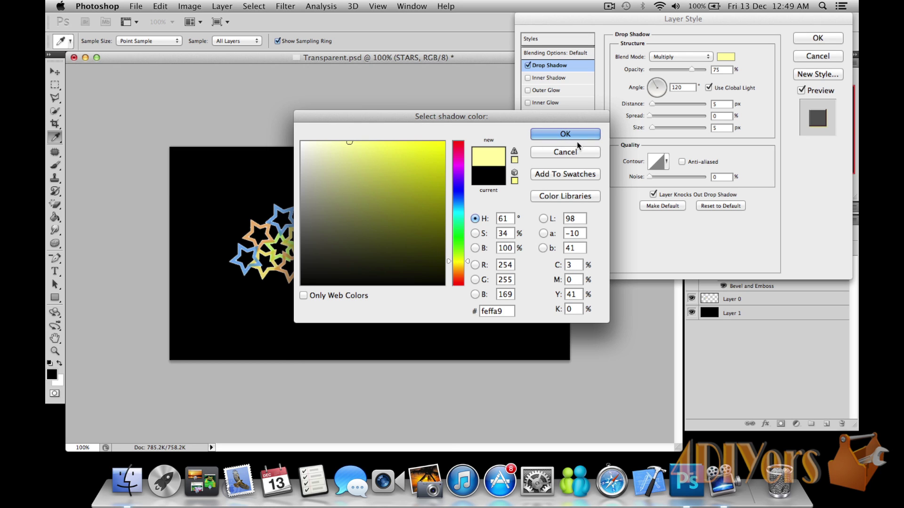
click(565, 135)
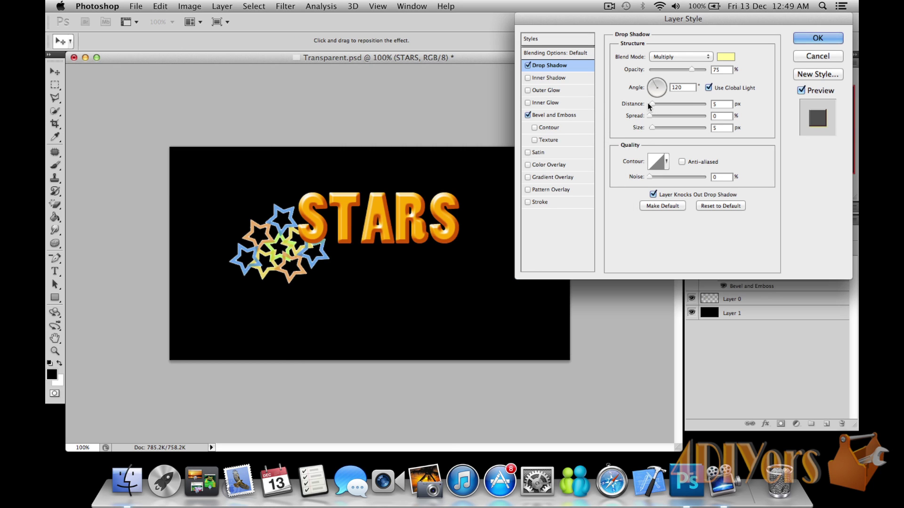
- Set the drop shadow Distance to 19 px and its Blend Mode to Normal
drag(652, 102, 662, 103)
click(701, 57)
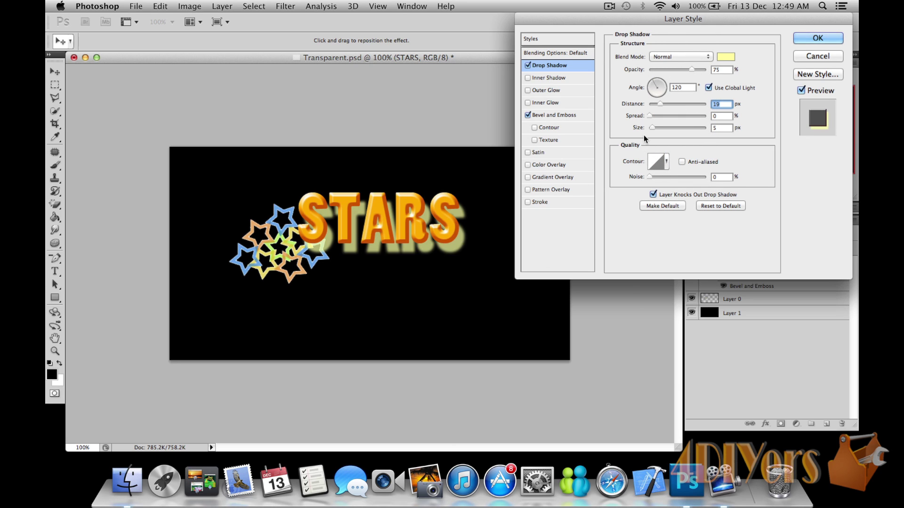
click(676, 58)
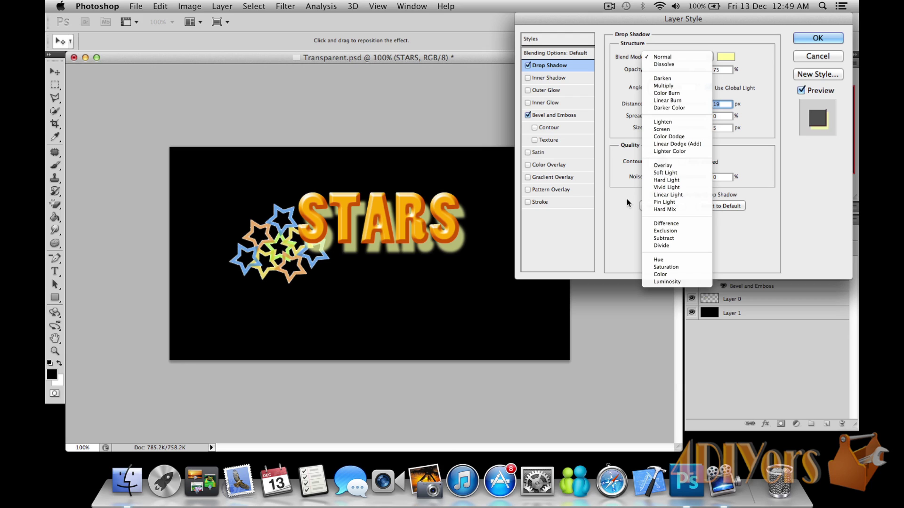
click(621, 173)
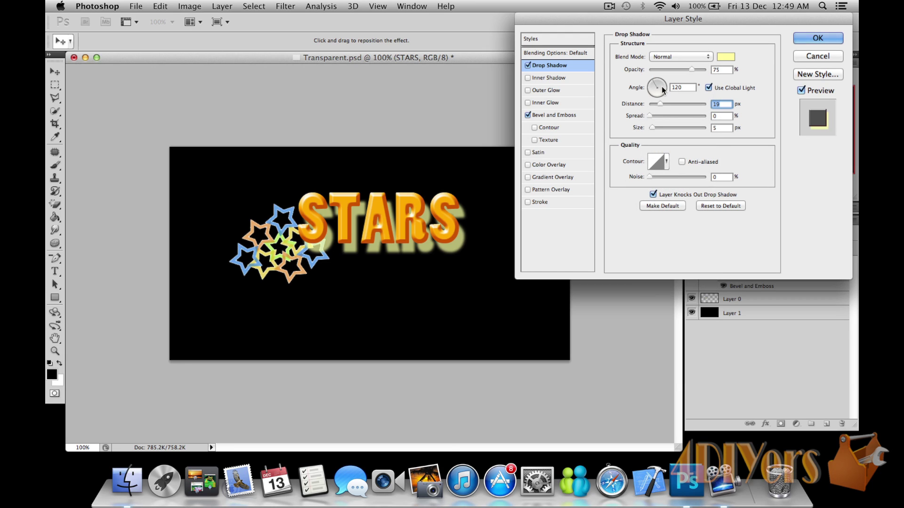
- Widen the shadow's spread and size into a soft glow, apply it, and hide black Layer 1
double_click(724, 70)
drag(649, 116, 629, 118)
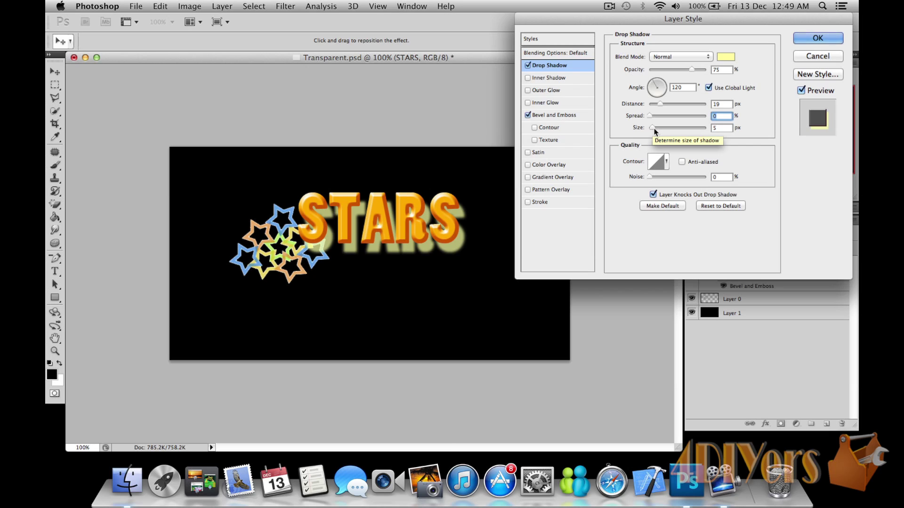
drag(652, 128, 656, 129)
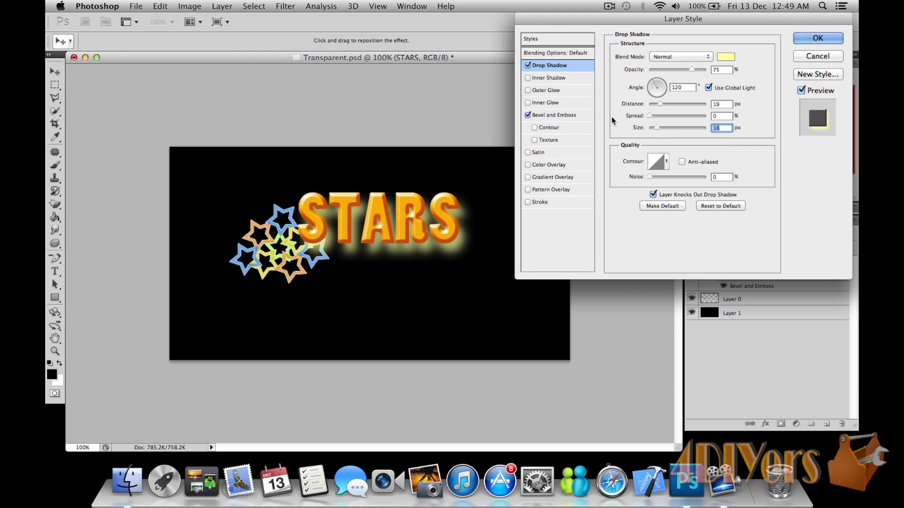
click(803, 40)
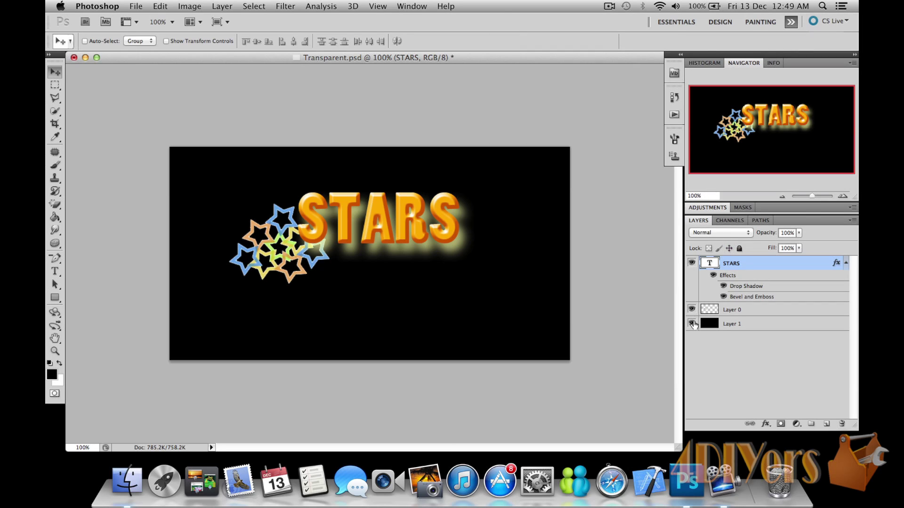
click(692, 324)
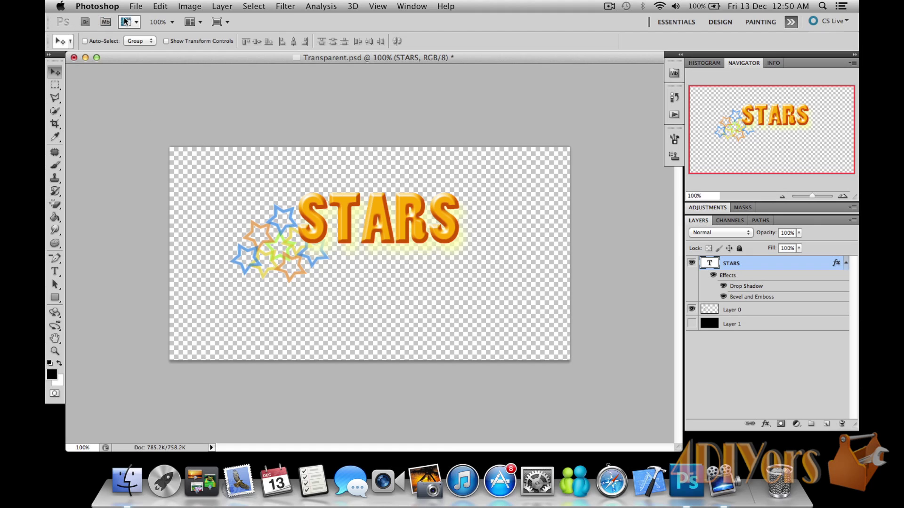
- Open Save As for Transparent.psd on the Desktop and expand the Format list
click(136, 7)
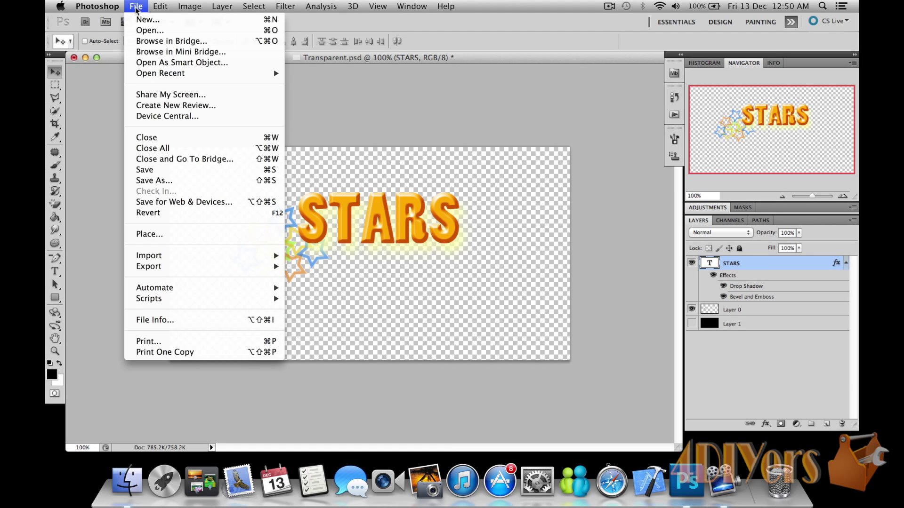
click(177, 181)
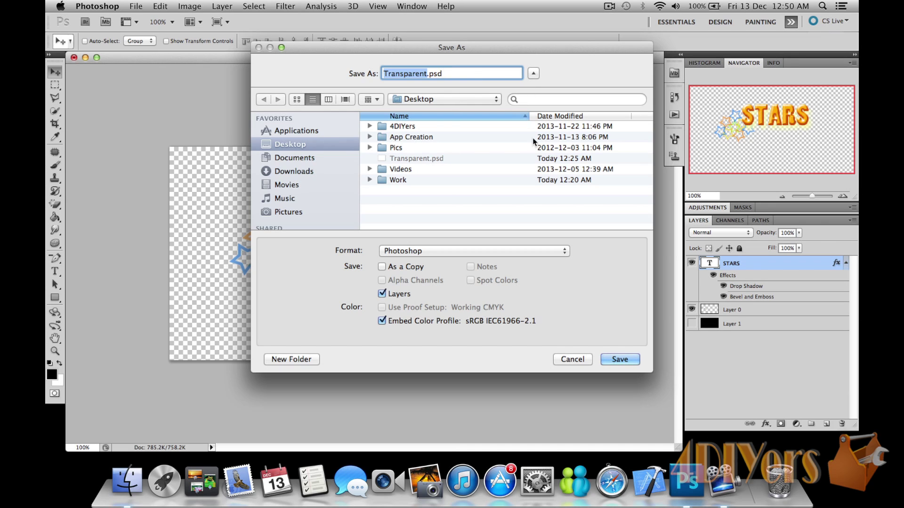
click(534, 250)
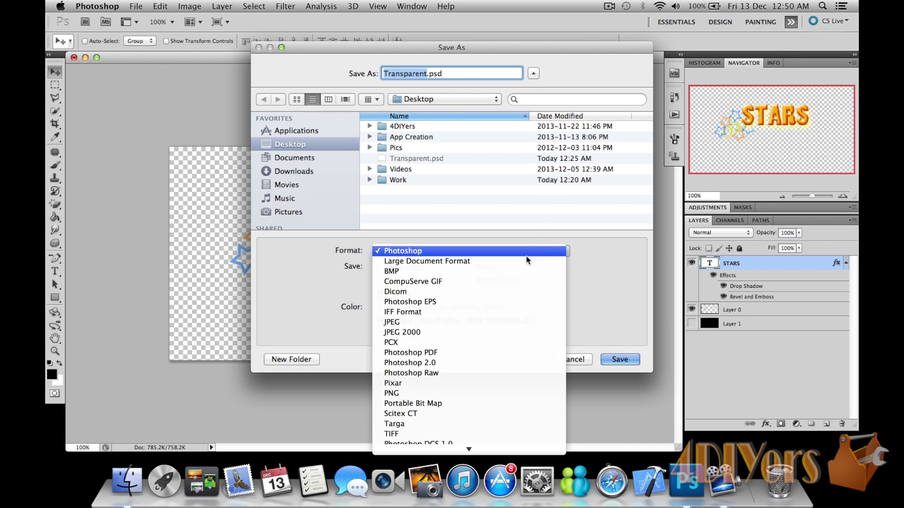
- Save the logo to the Desktop as Transparent.png with PNG Interlace set to None
click(416, 394)
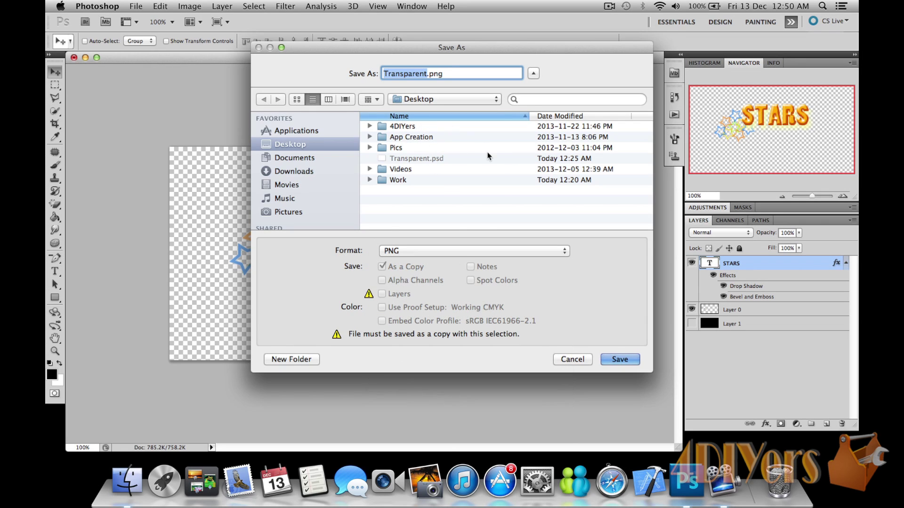
click(612, 365)
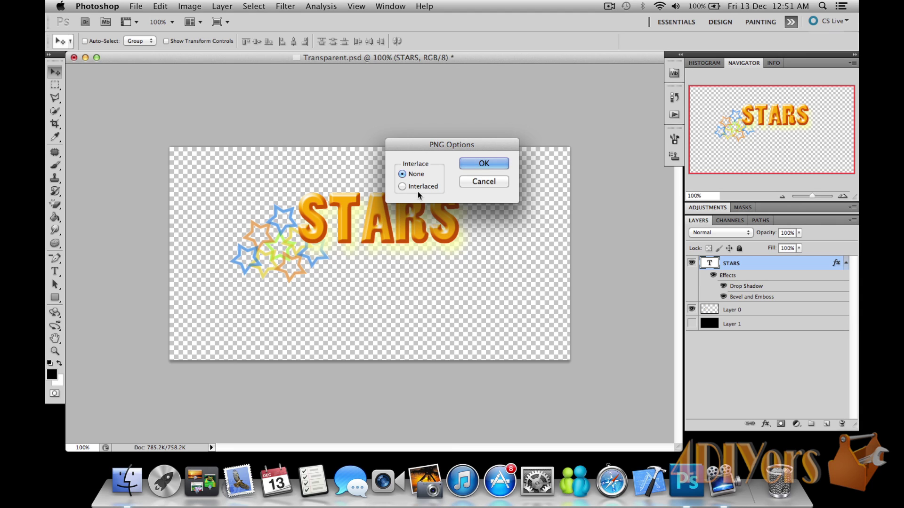
click(468, 164)
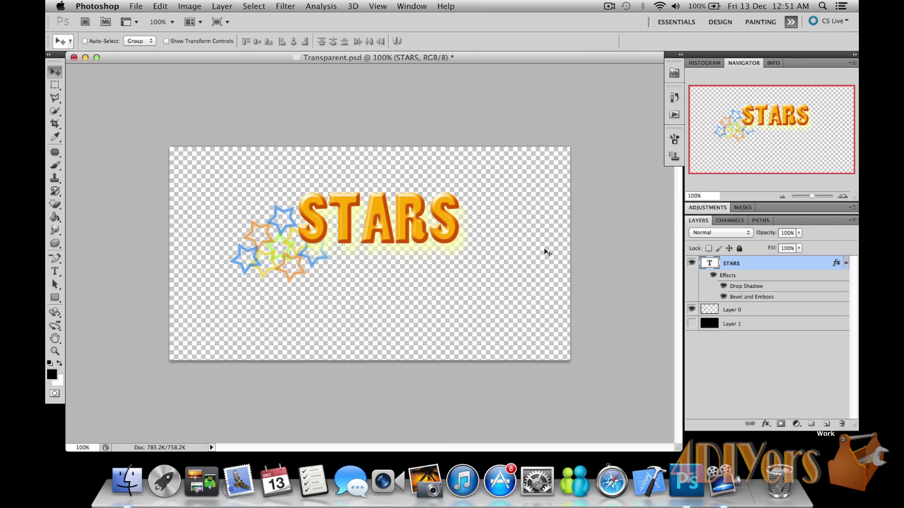
- Show and select Layer 1, then fill it with a left-to-right black-to-white gradient
click(692, 324)
click(705, 324)
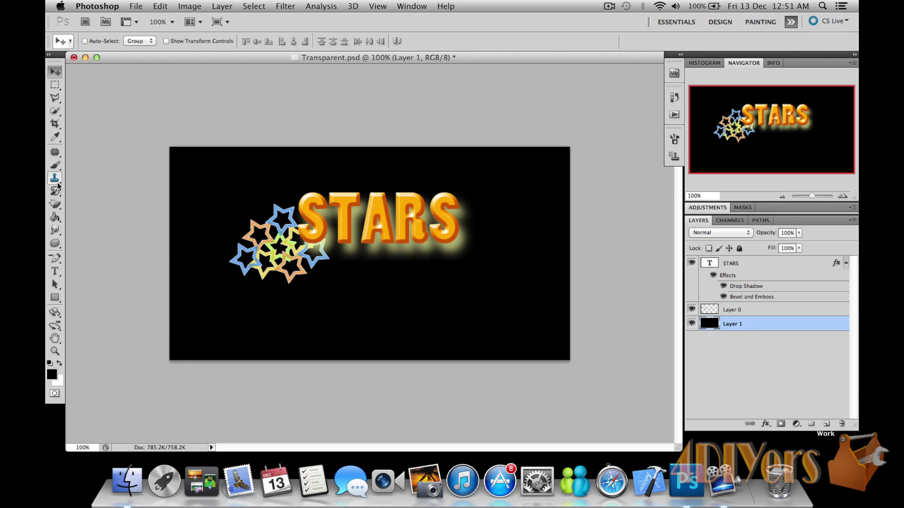
click(56, 218)
click(56, 220)
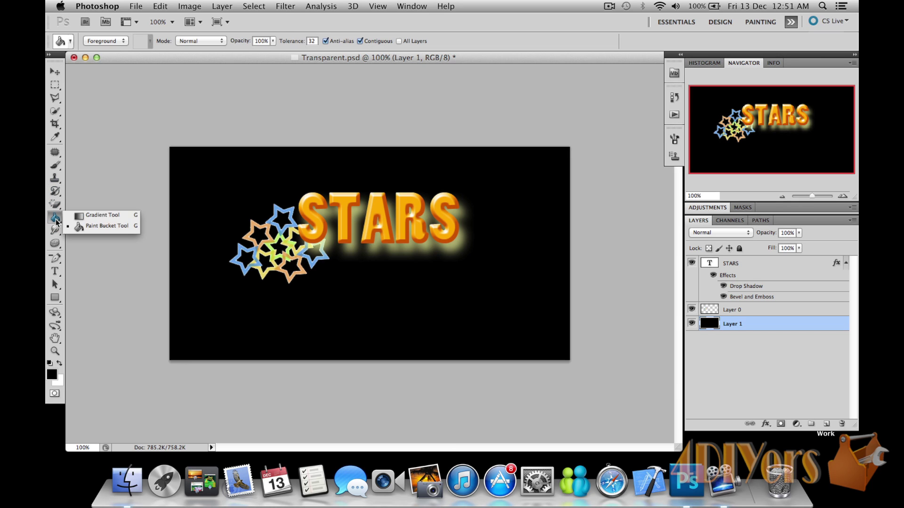
click(81, 218)
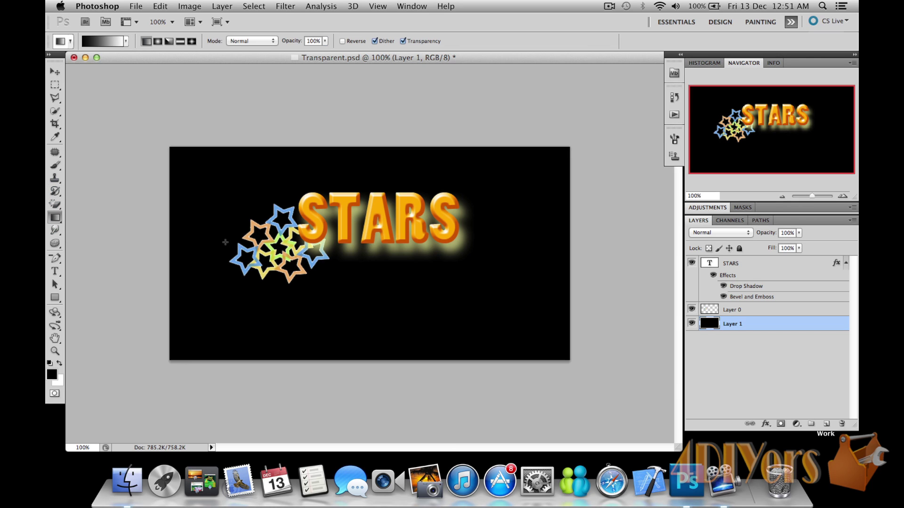
drag(225, 242, 452, 250)
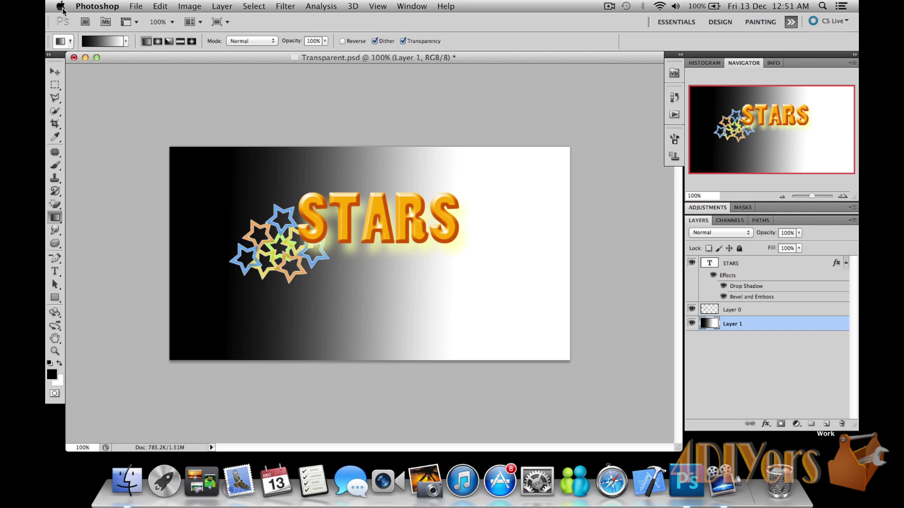
click(134, 6)
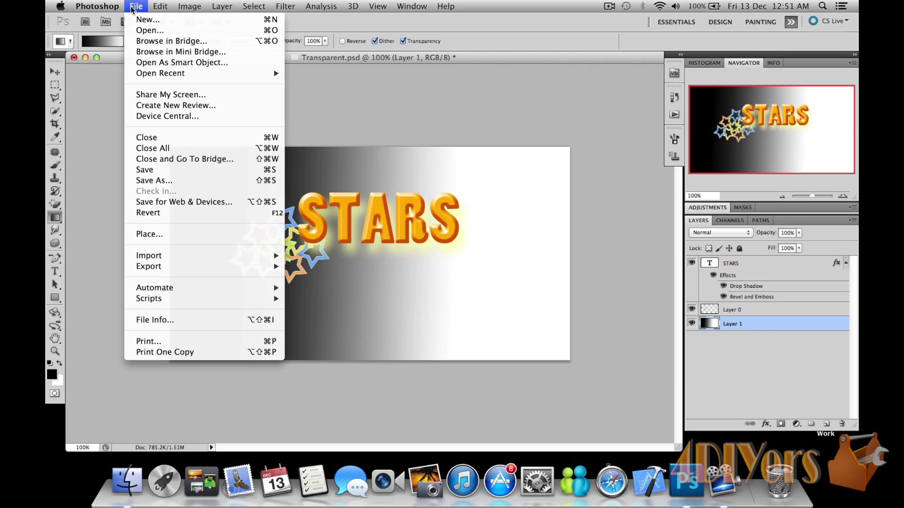
- Check the logo's transparency by briefly hiding the gradient layer
click(133, 9)
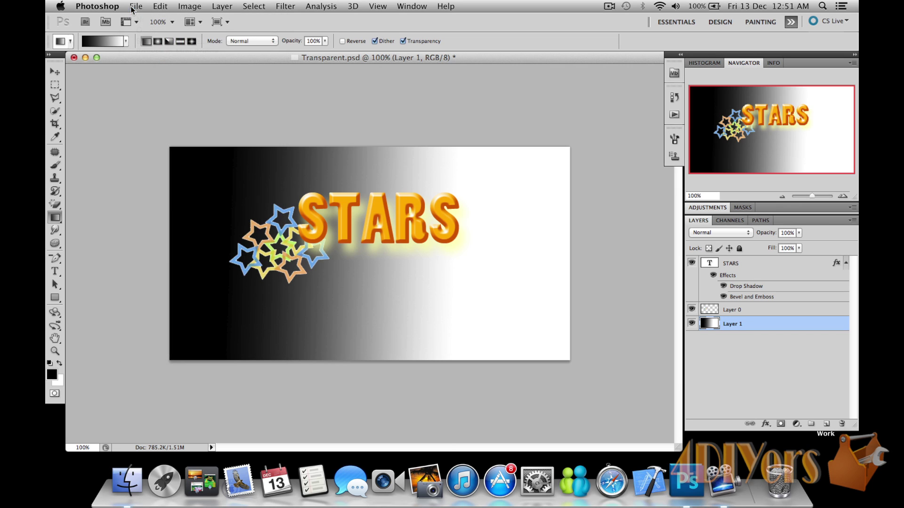
click(692, 324)
click(691, 324)
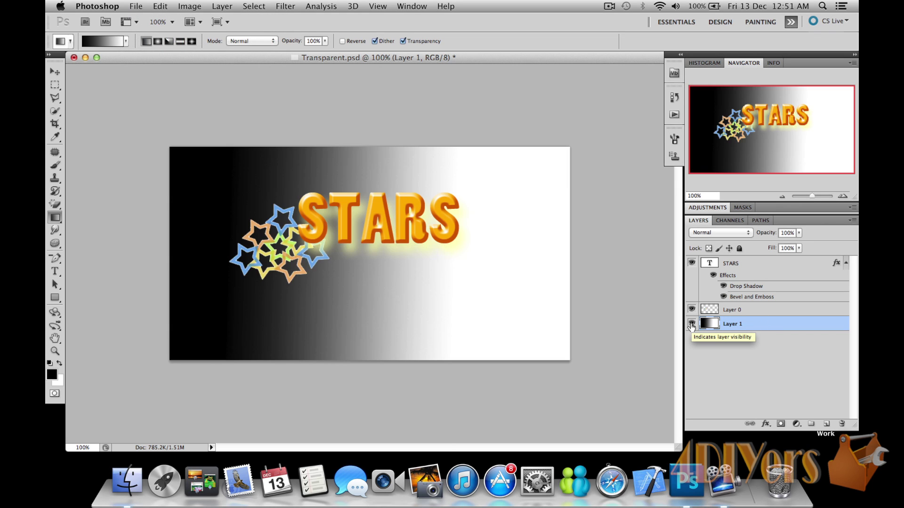
- Save the gradient version as PNG named Transparent(2).png on the Desktop
click(135, 6)
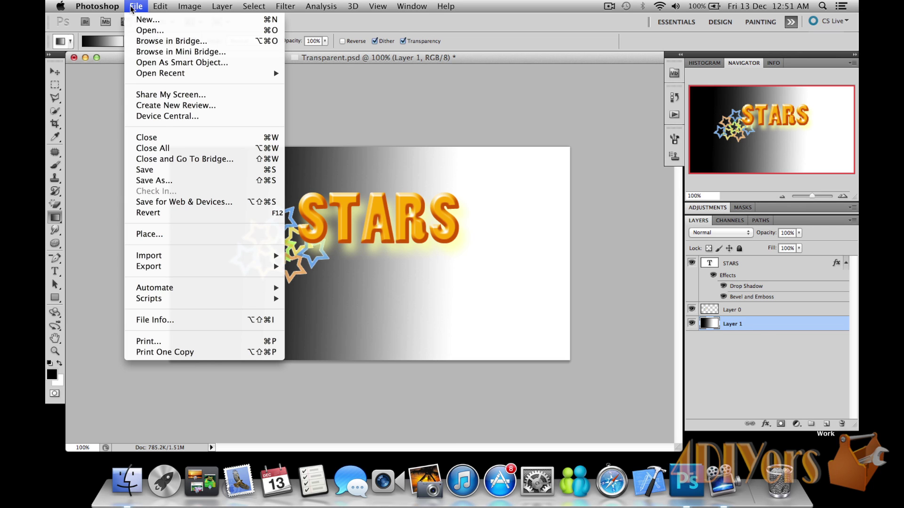
click(181, 180)
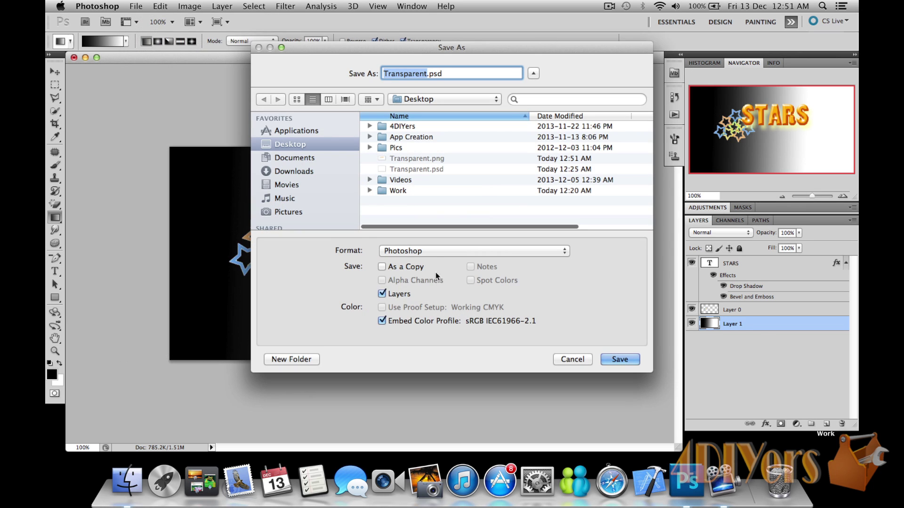
click(426, 71)
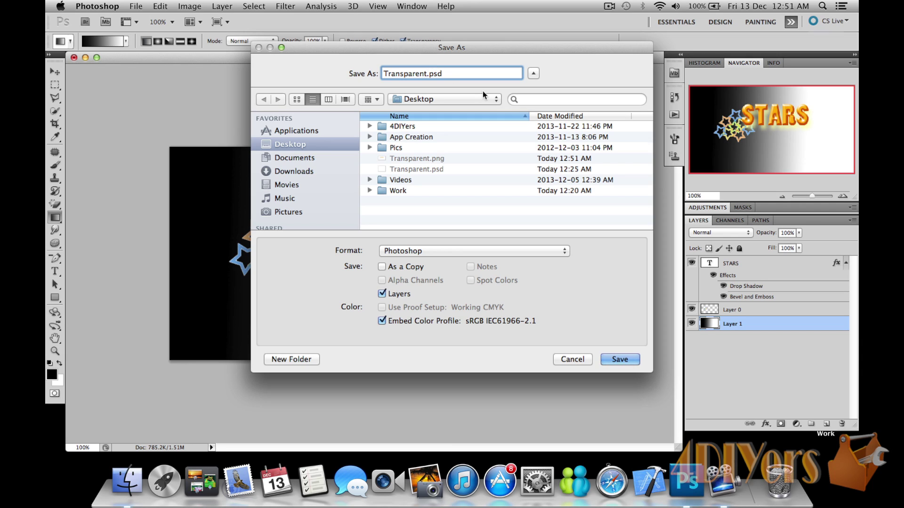
text((2))
click(526, 251)
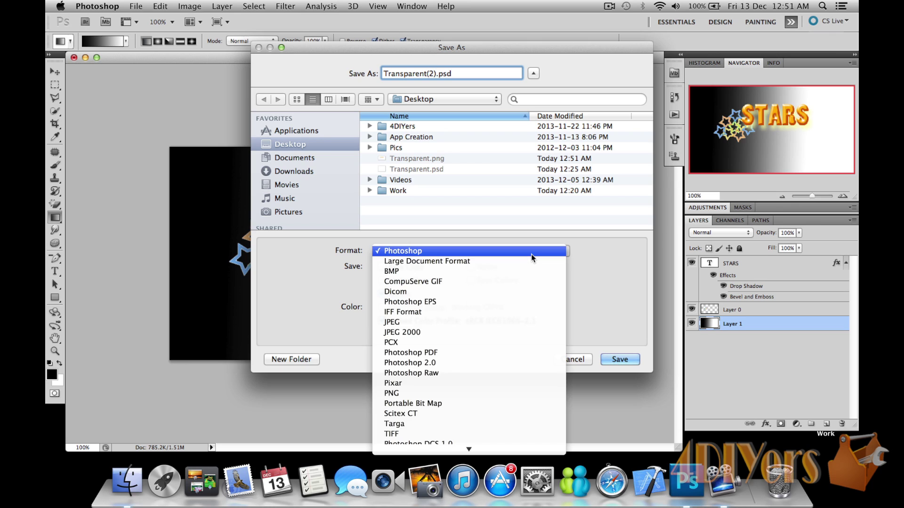
click(443, 392)
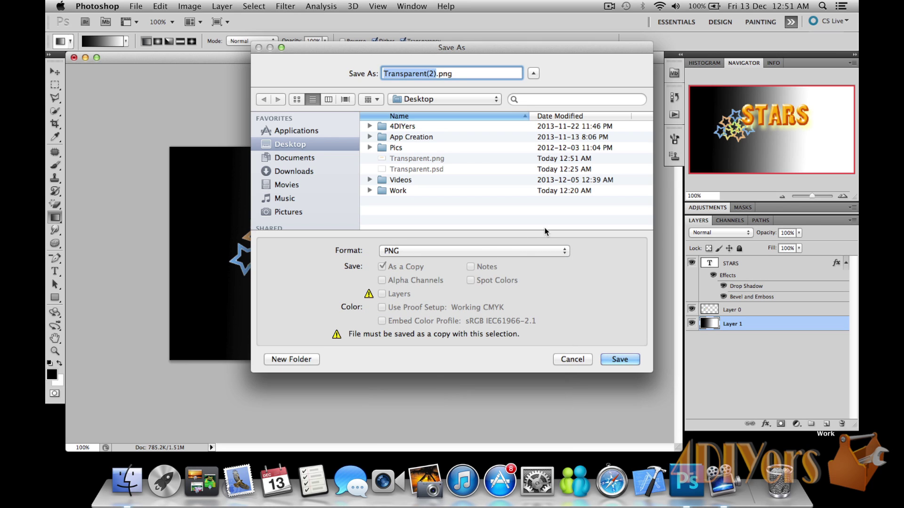
click(615, 360)
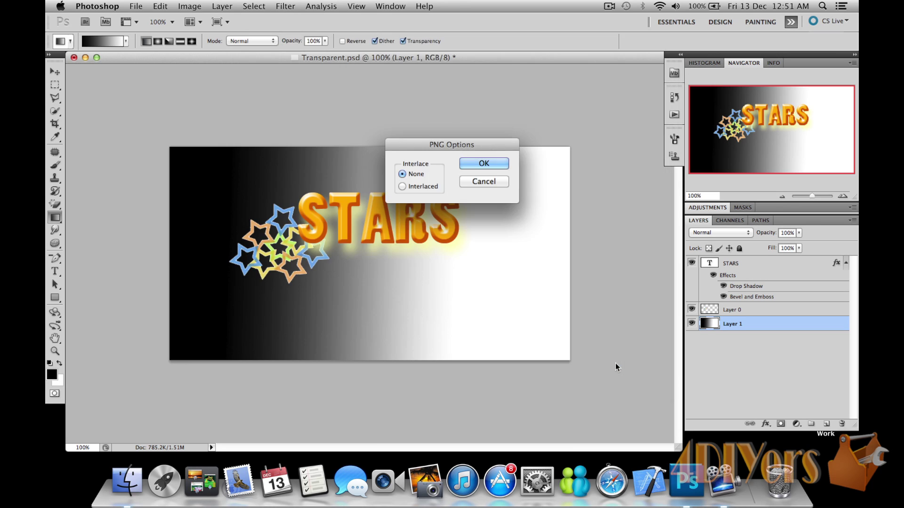
click(477, 164)
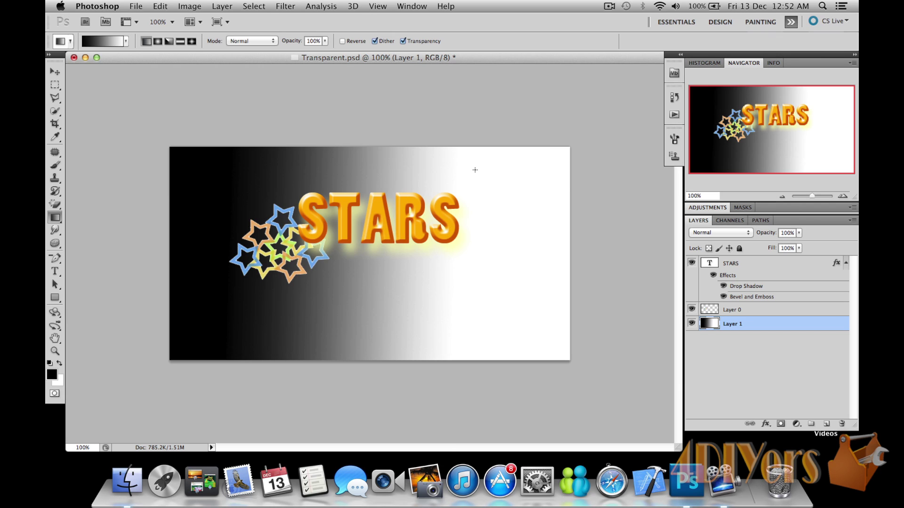
- Minimize the Photoshop document and point out Transparent.png, Transparent.psd and Transparent(2).png on the desktop
click(706, 445)
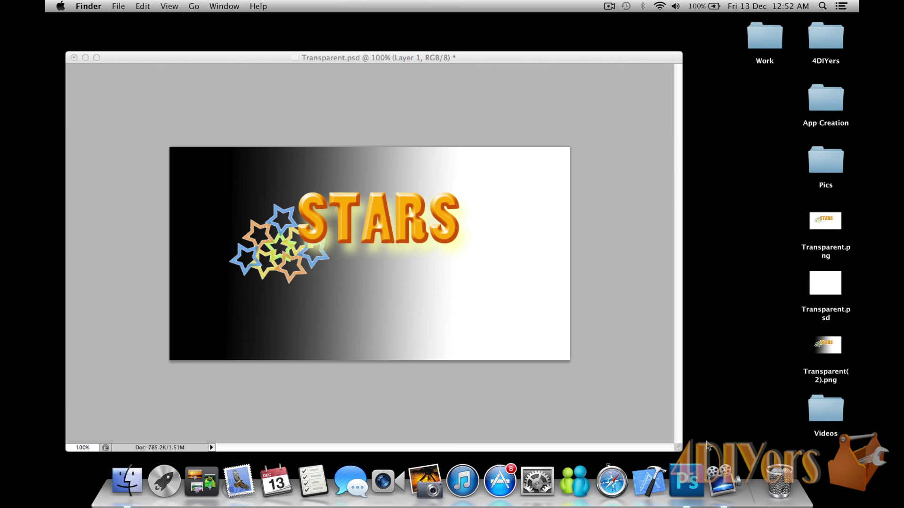
click(85, 58)
click(352, 135)
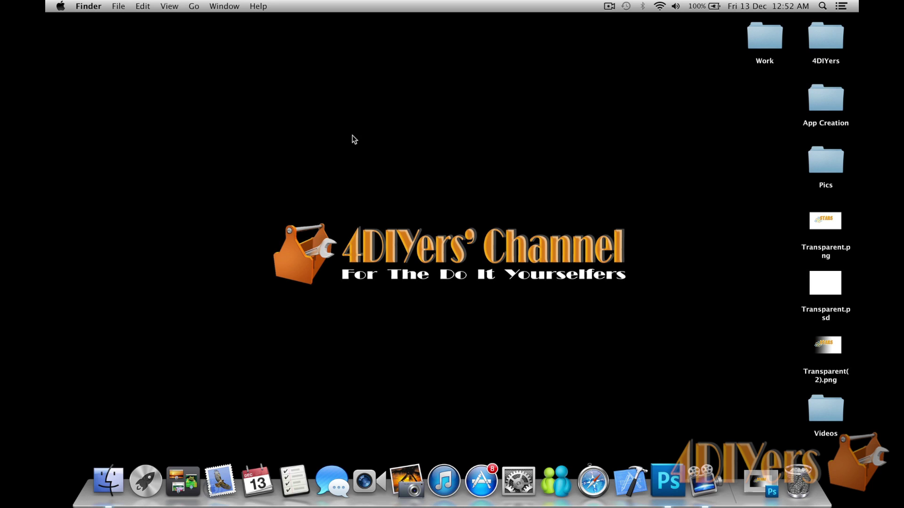
drag(821, 232, 525, 139)
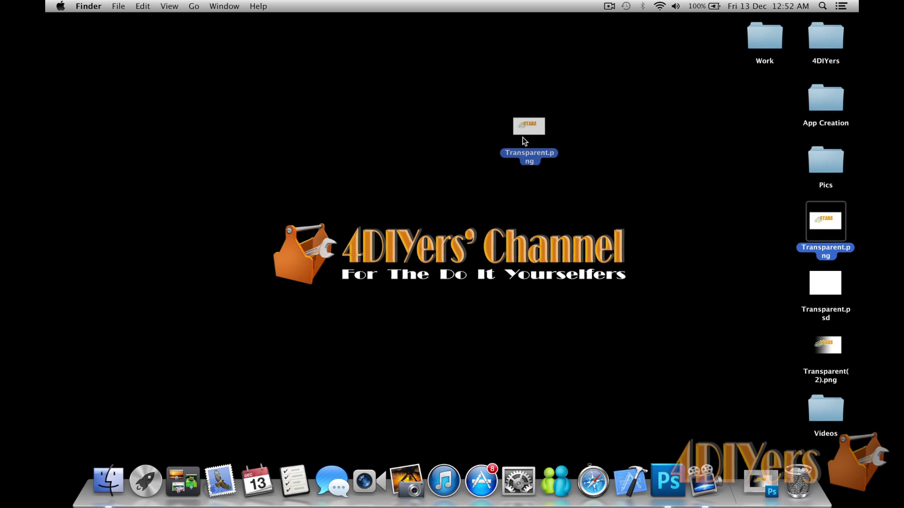
click(820, 285)
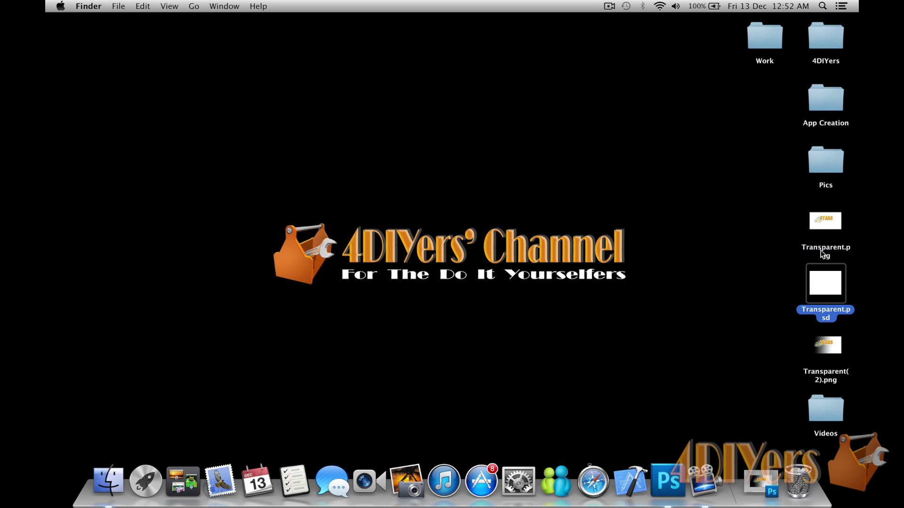
click(823, 340)
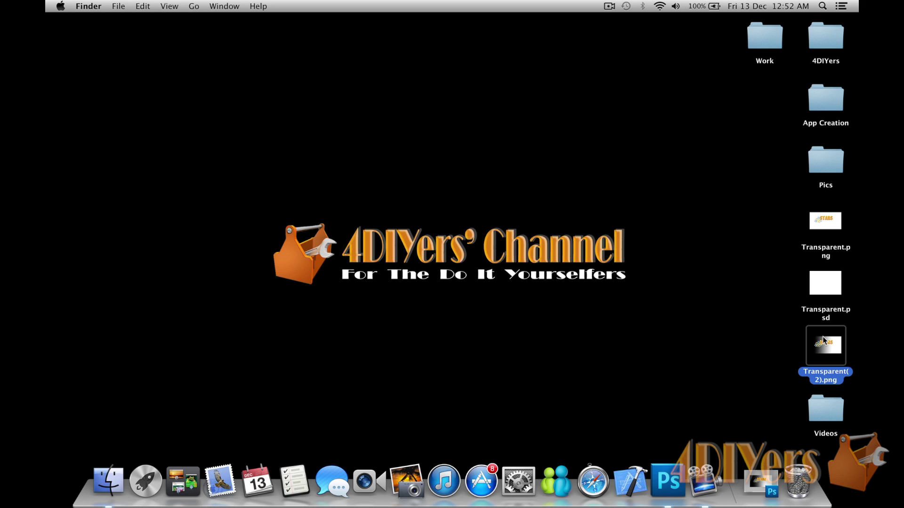
- Open Transparent.png and Transparent(2).png in Preview, enlarge both windows, and place them side by side
double_click(823, 244)
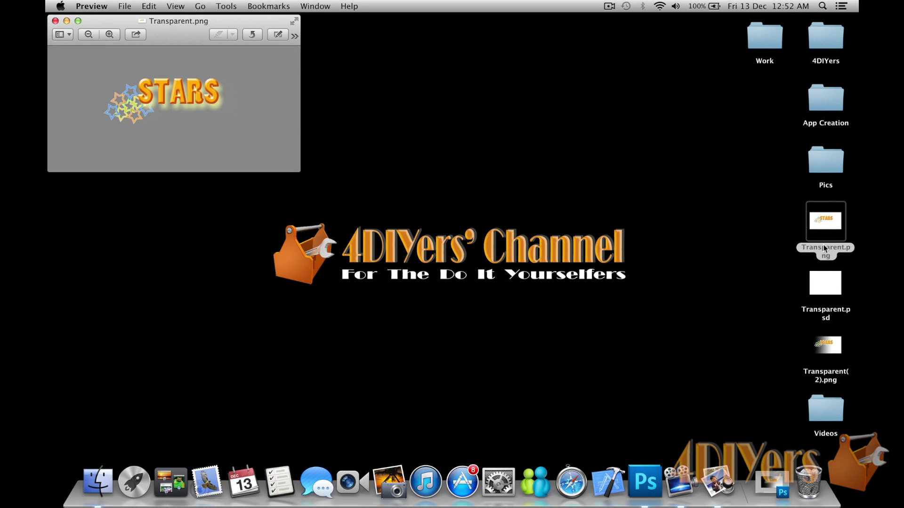
drag(300, 173, 493, 319)
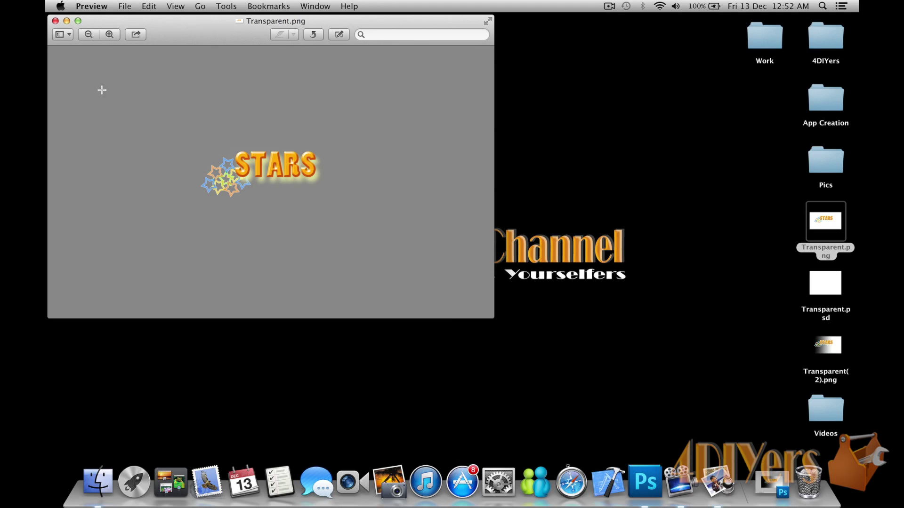
double_click(820, 344)
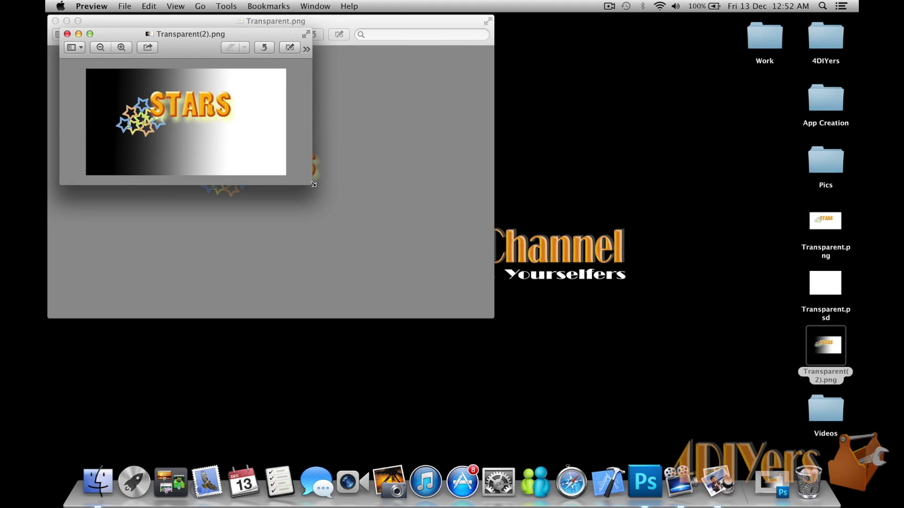
drag(312, 184, 457, 296)
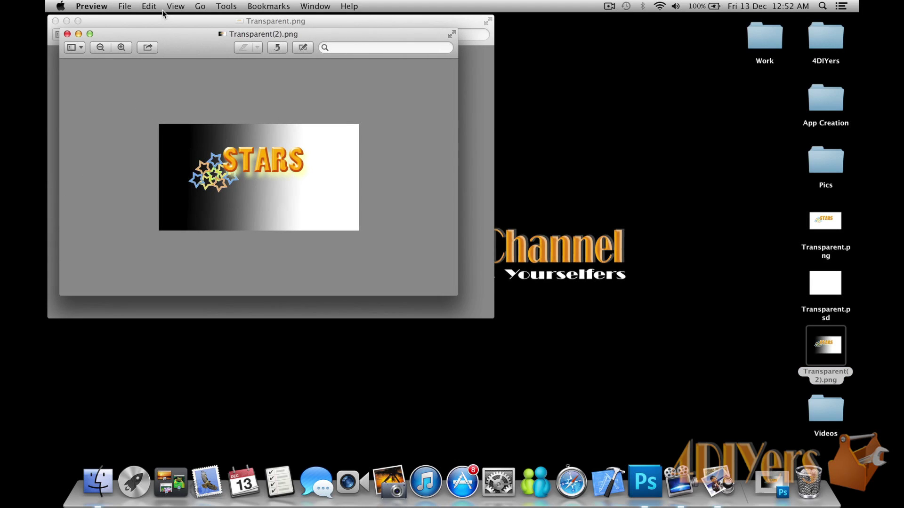
drag(192, 51, 500, 63)
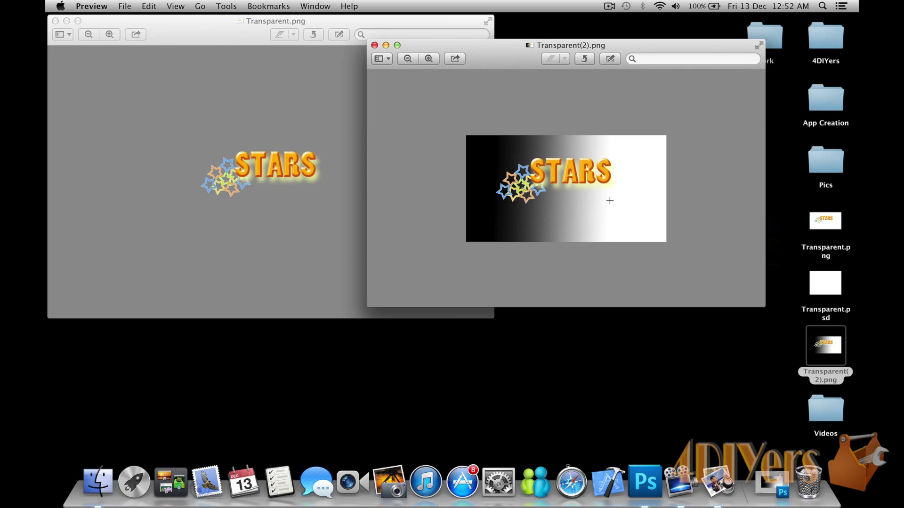